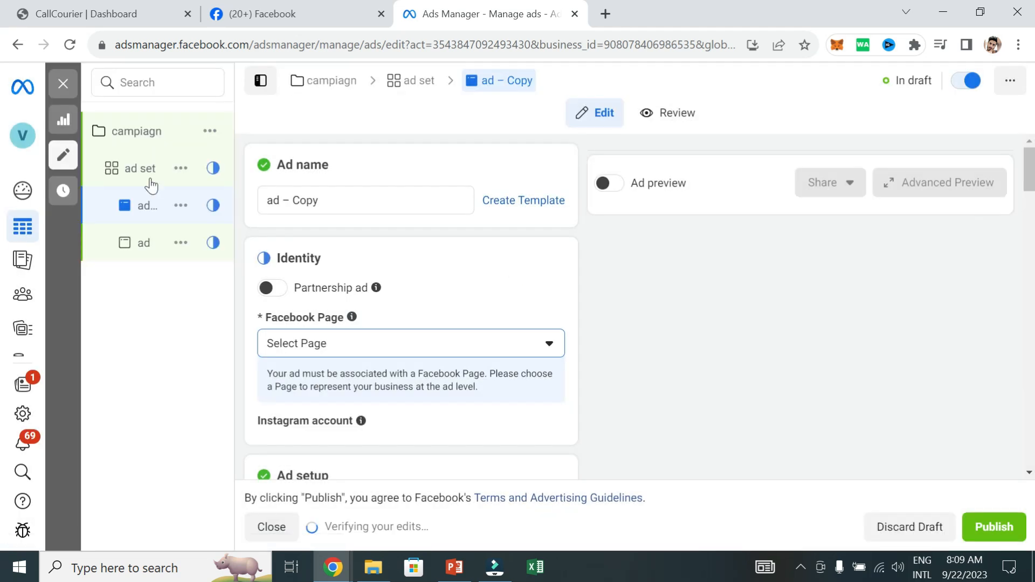
Rename the ad set as "ad set 1"
left_click(139, 172)
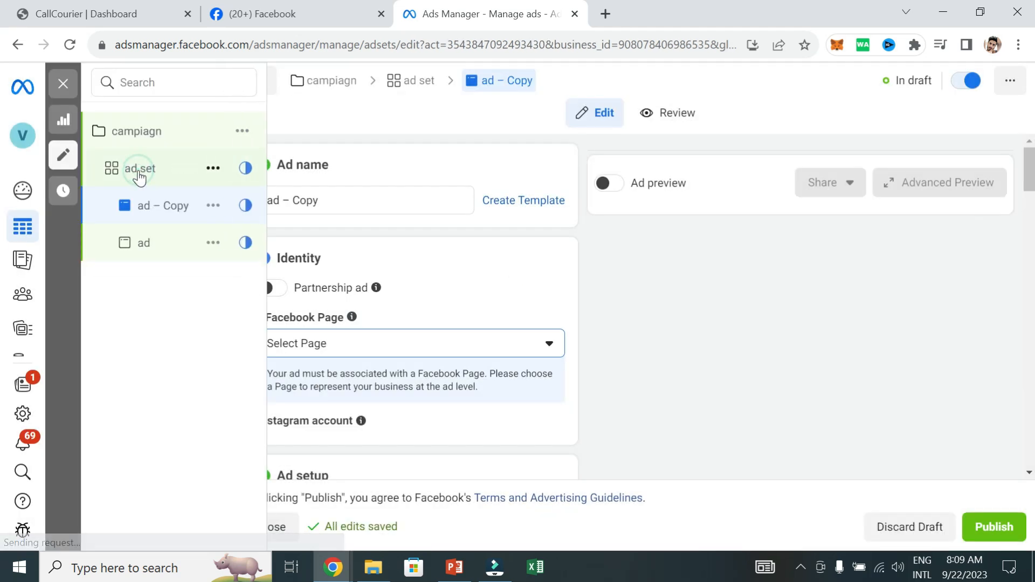
left_click(331, 198)
type("1")
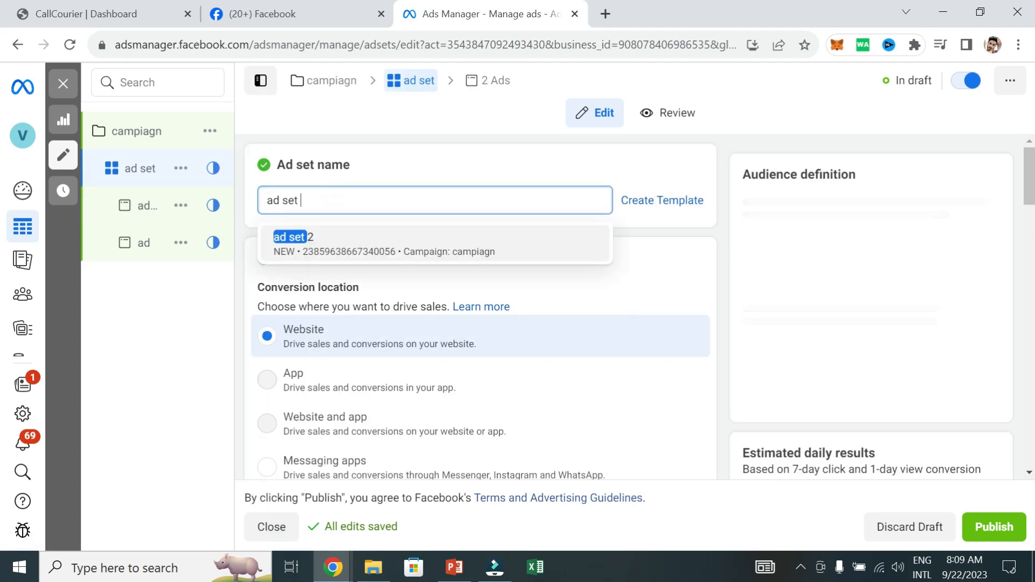
left_click(158, 323)
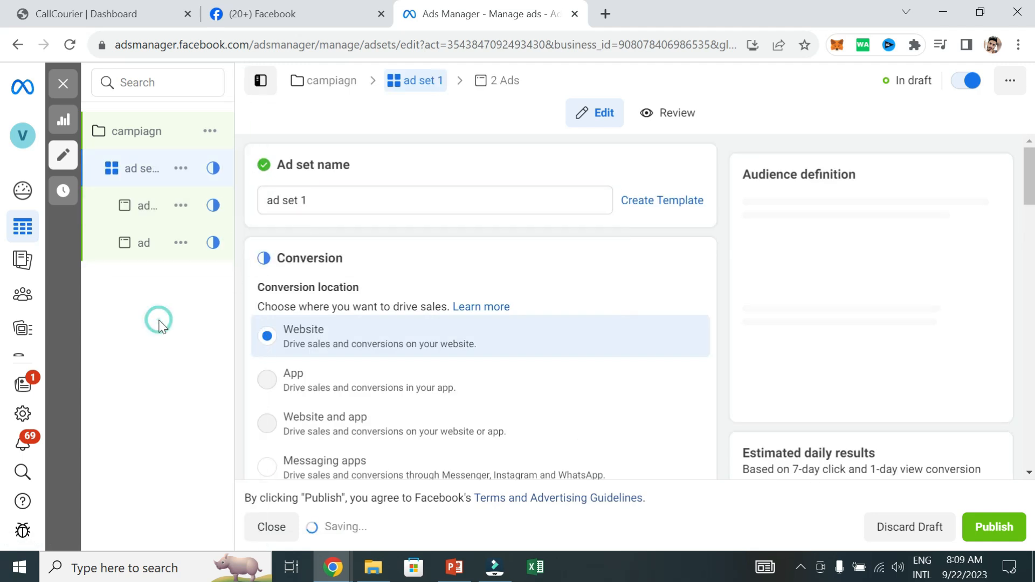
Rename the copied ad as "ad 1" and the original ad as "ad 2"
left_click(172, 205)
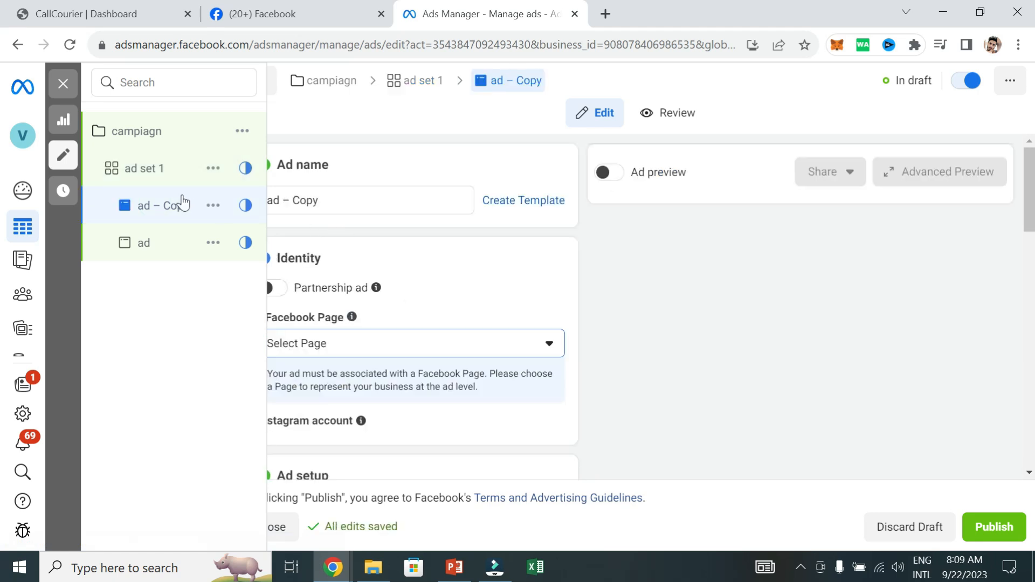
left_click(321, 201)
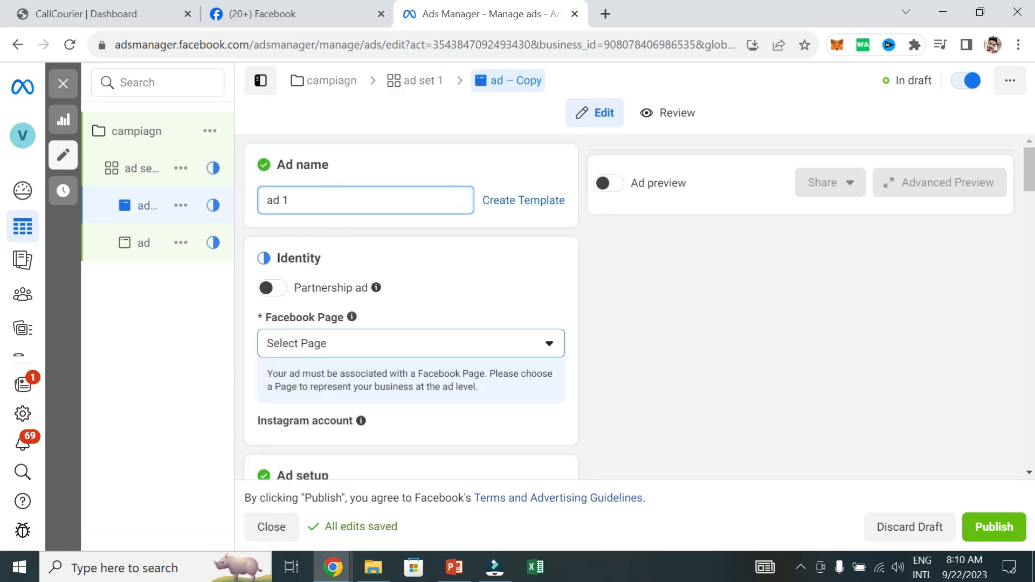
left_click(381, 175)
left_click(147, 247)
left_click(311, 203)
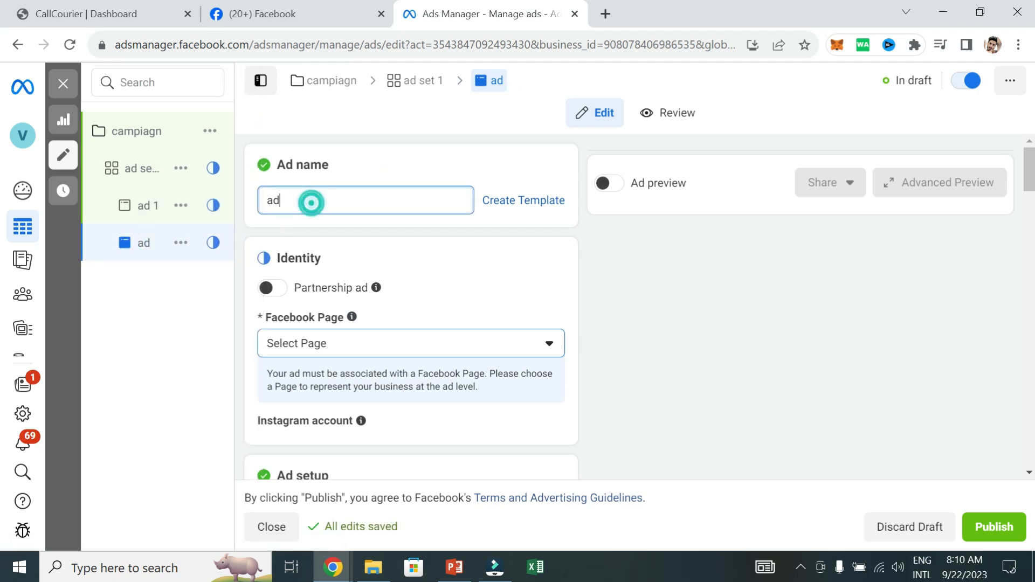
left_click(195, 353)
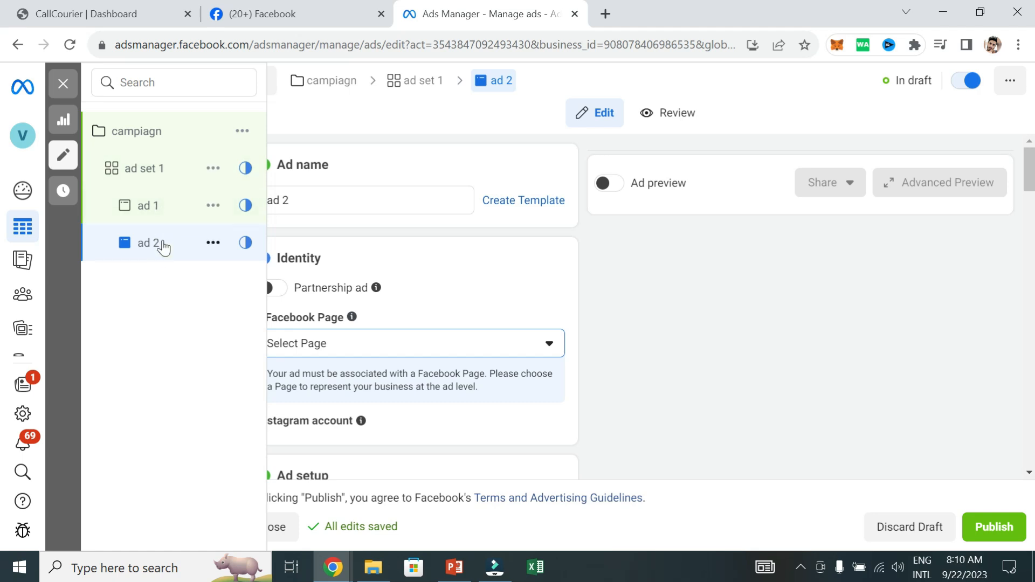
left_click(162, 208)
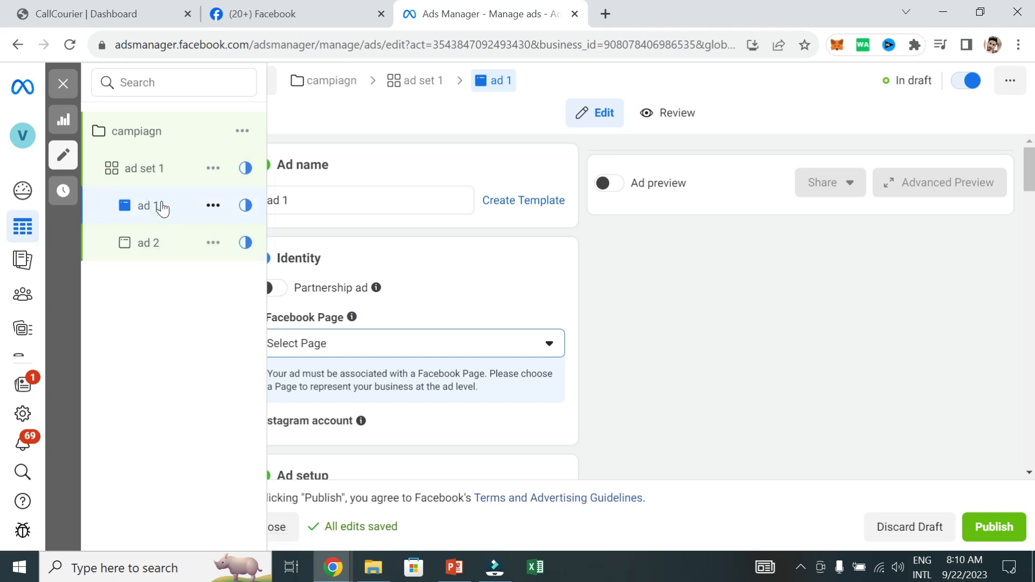
left_click(162, 245)
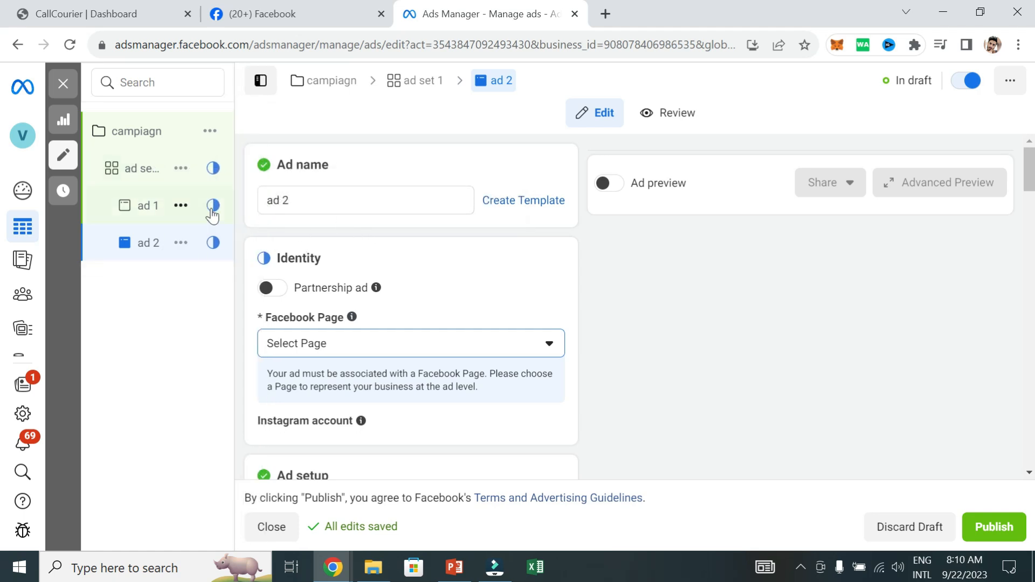
Set the daily budget of ad set 1 to Rs1,000
left_click(140, 171)
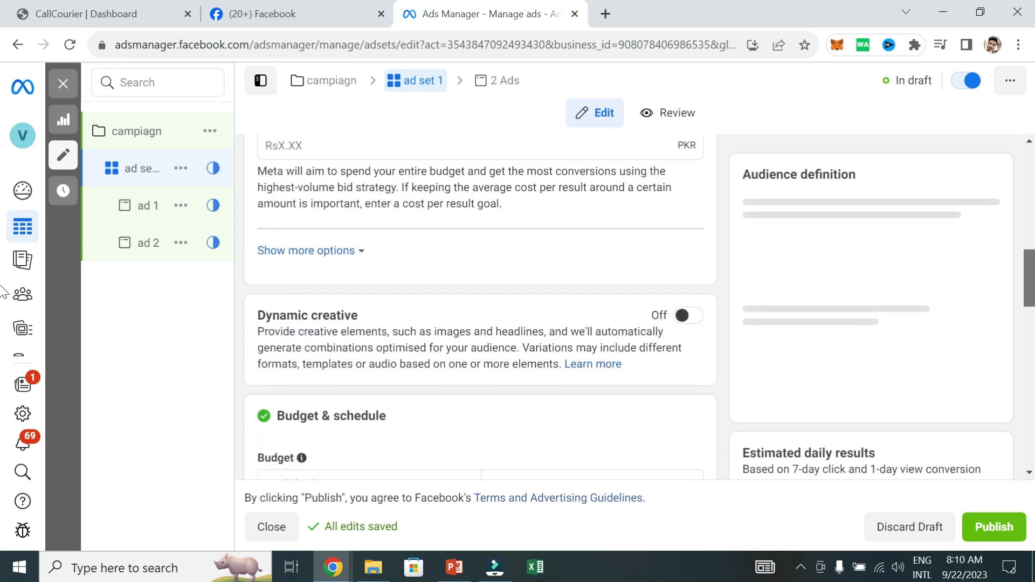
left_click(548, 329)
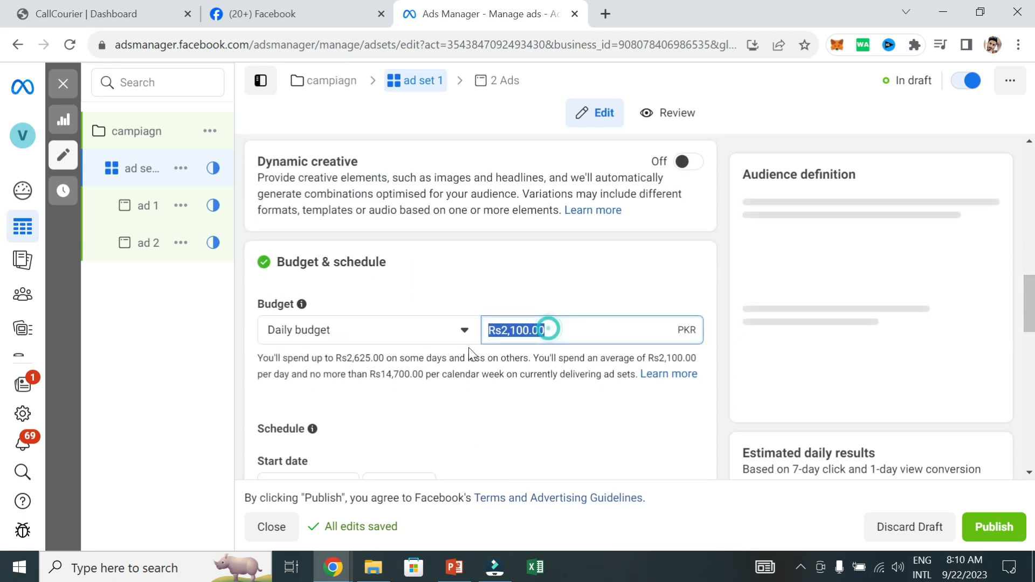
type("400")
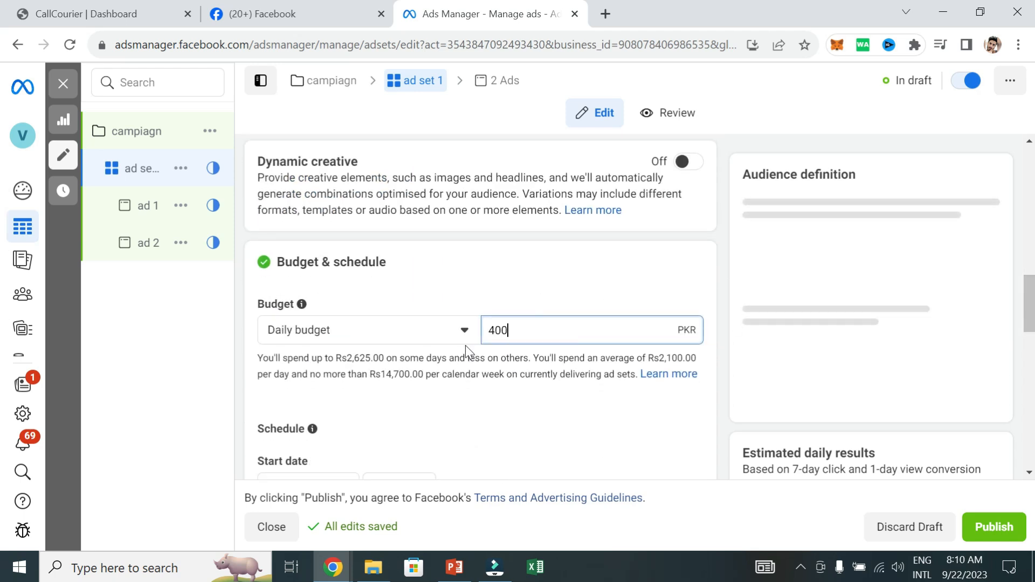
key("BackSpace")
key("BackSpace")
key("BackSpace")
type("1000")
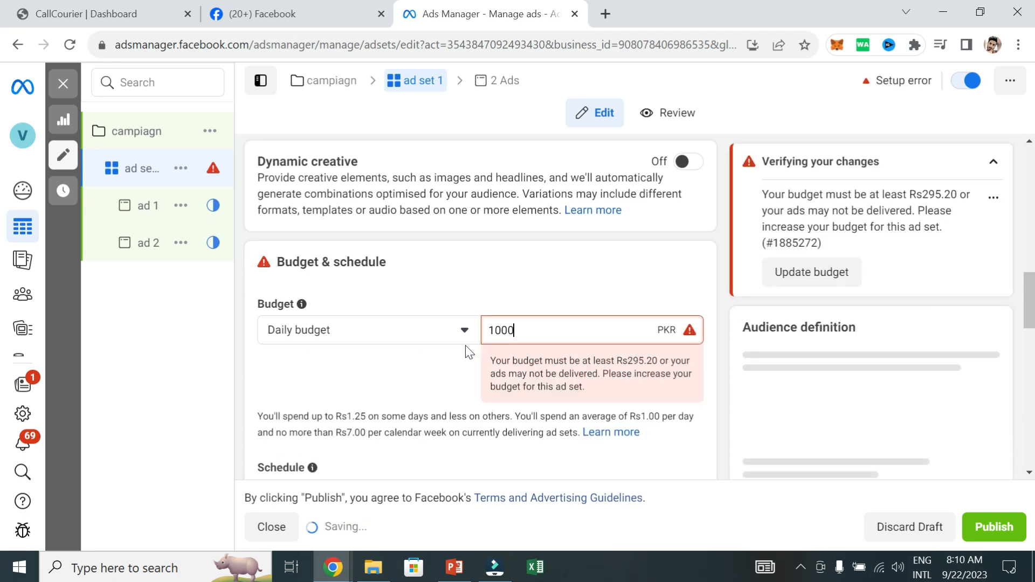
left_click(620, 244)
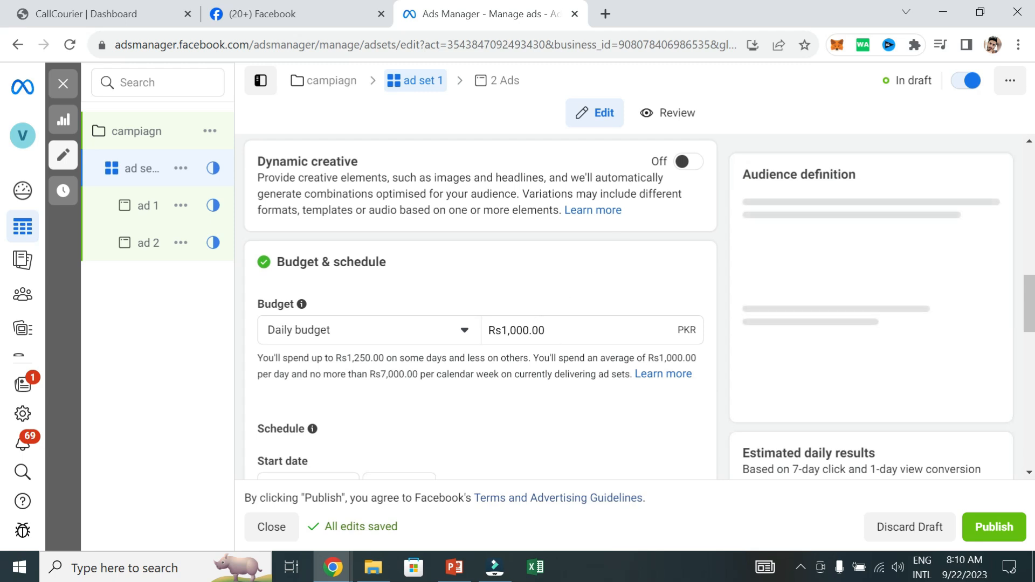
Quickly duplicate ad set 1 with its ads and rename the copy as "ad set 2"
mouse_move(148, 203)
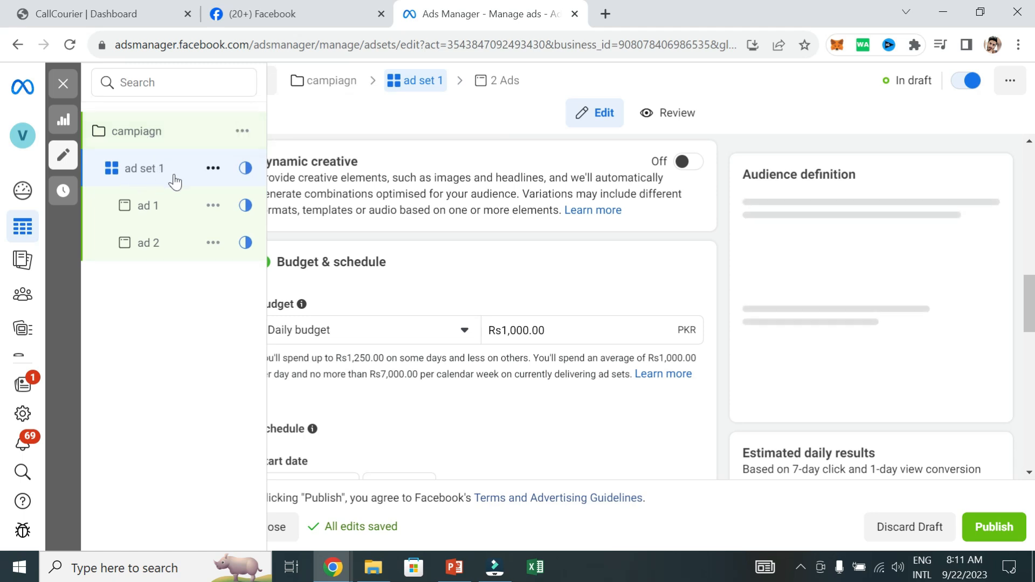
left_click(213, 169)
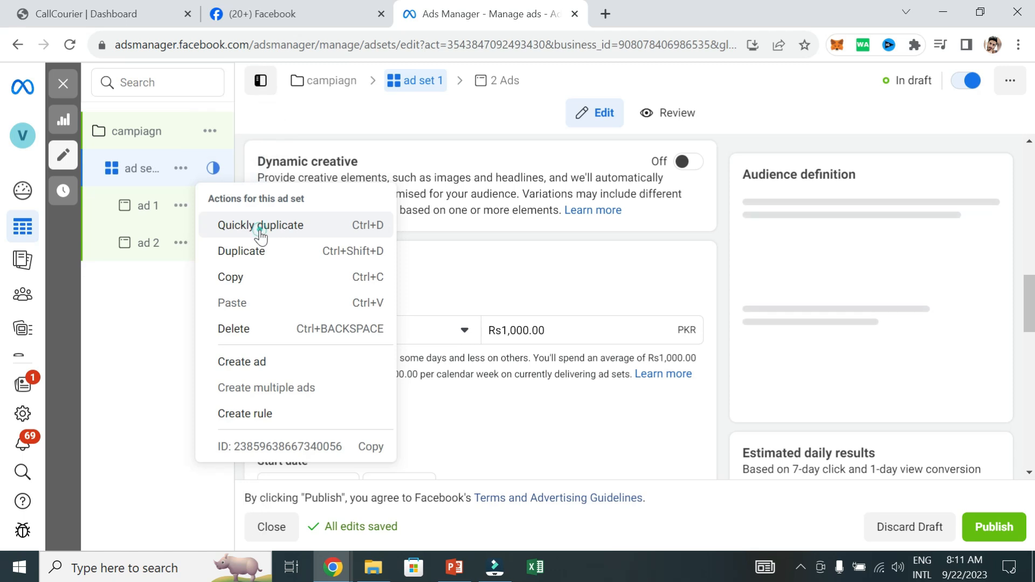
left_click(260, 231)
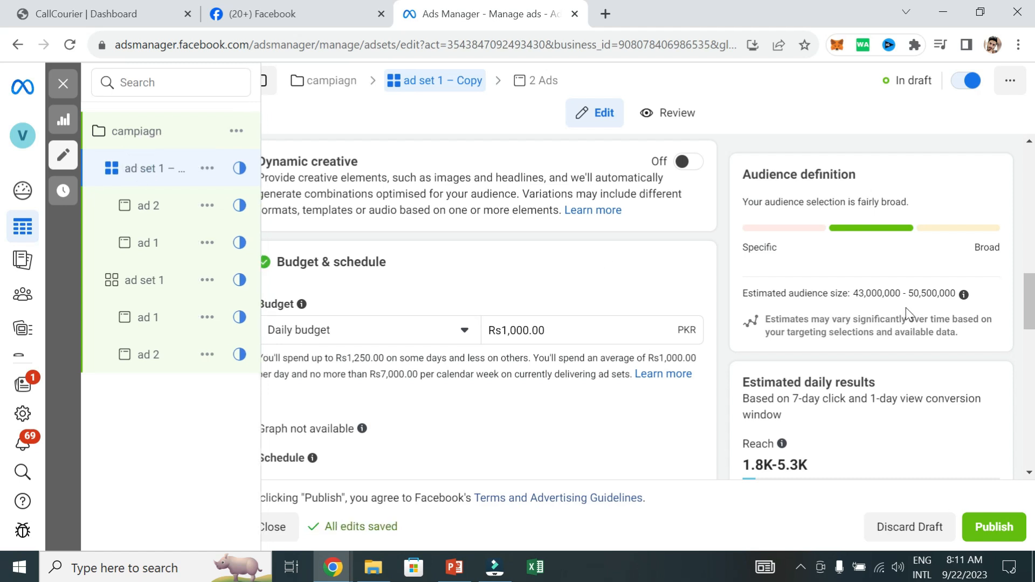
scroll(890, 237, "up", 10)
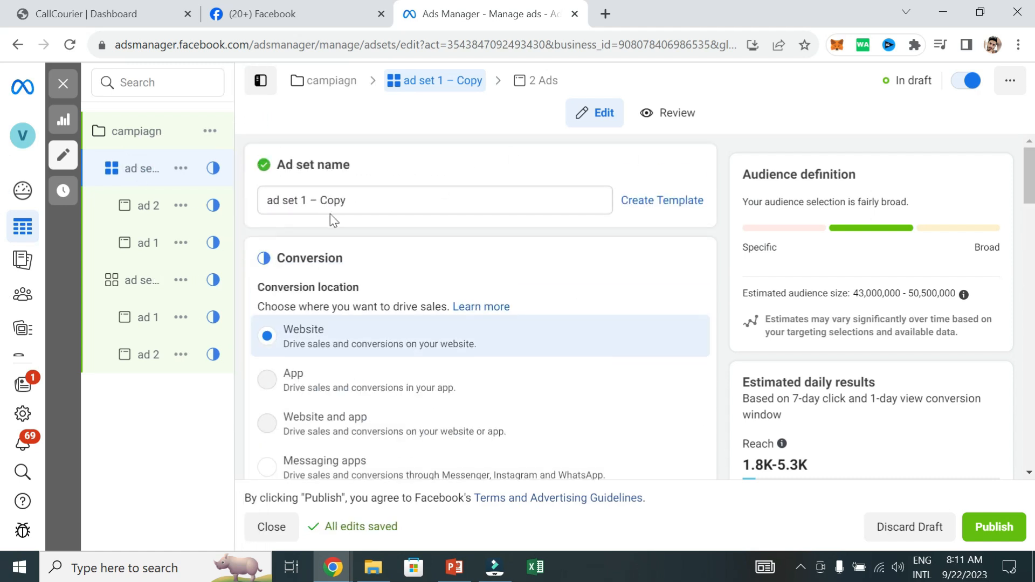
left_click_drag(356, 201, 300, 200)
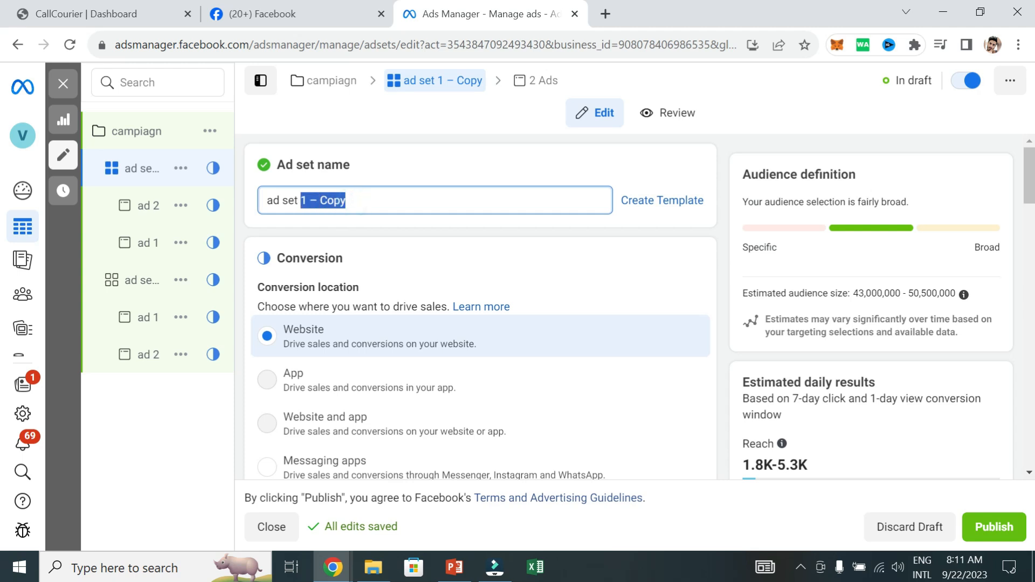
key("BackSpace")
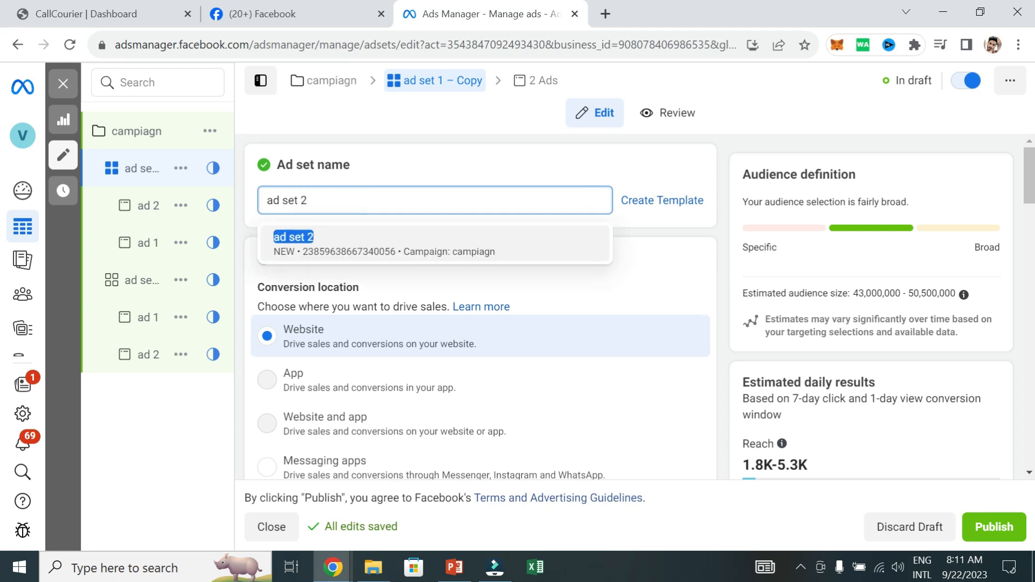
left_click(486, 173)
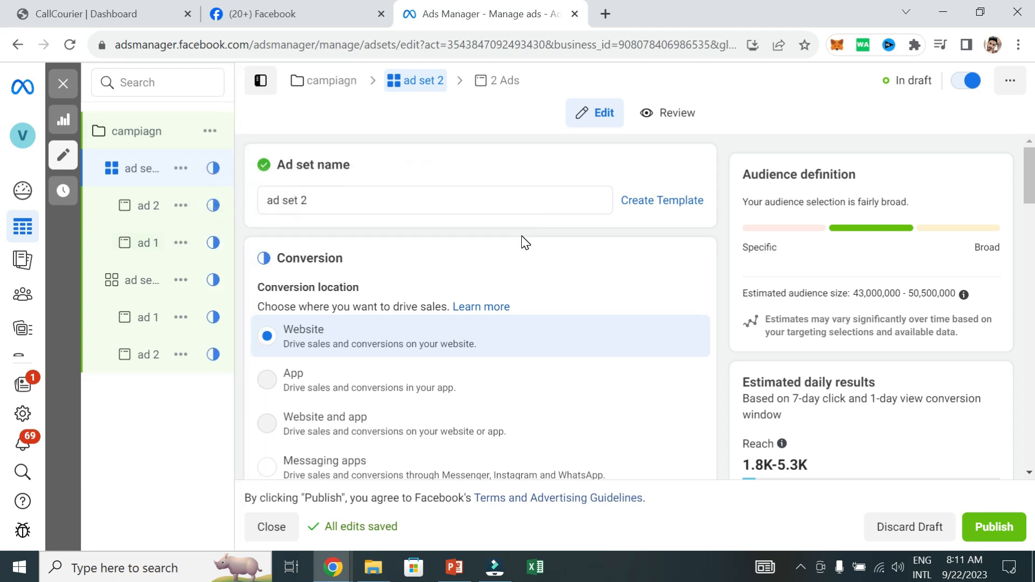
Set the daily budget of ad set 2 to Rs700
scroll(2, 305, "down", 12)
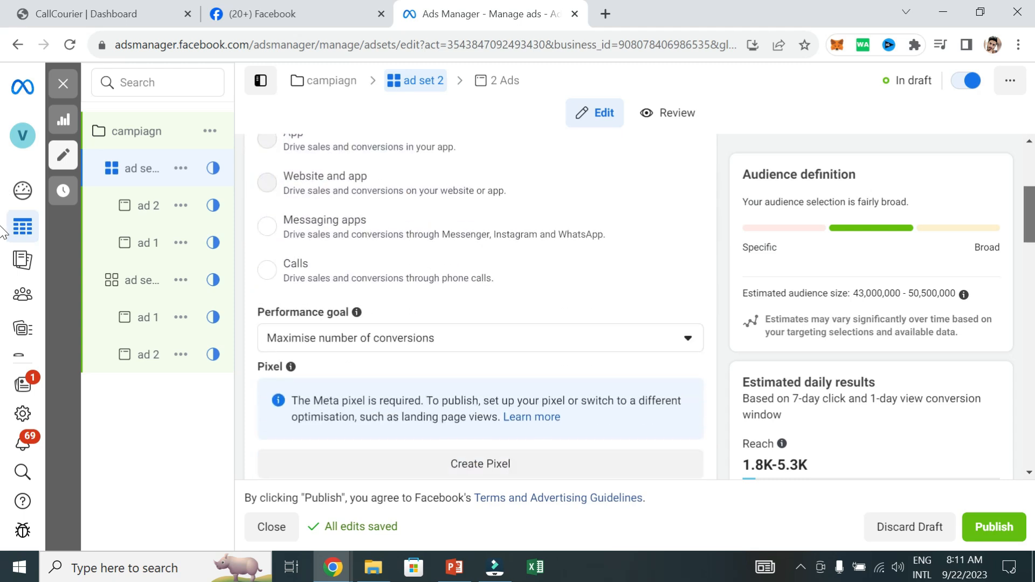
scroll(774, 308, "down", 2)
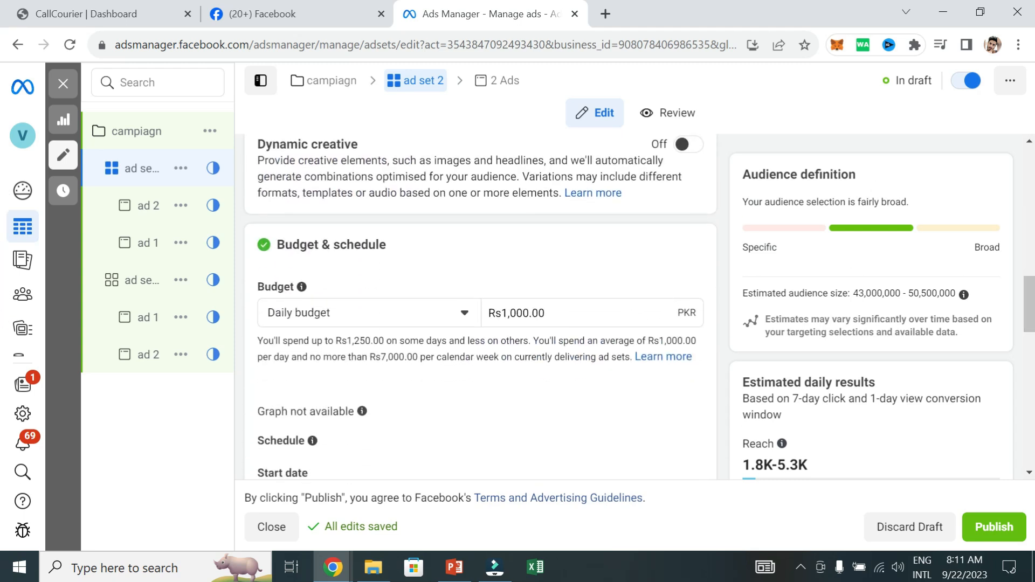
left_click(547, 311)
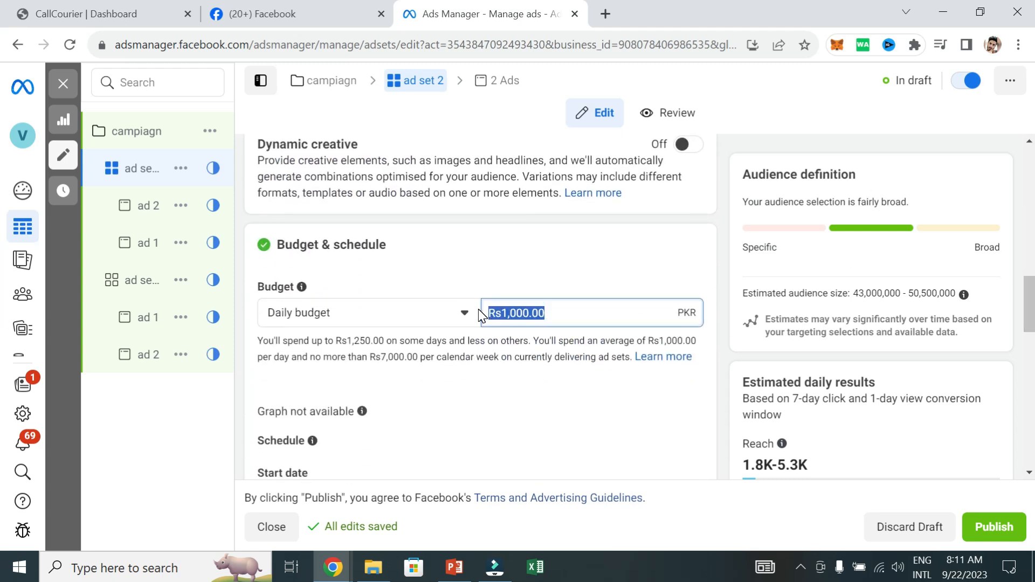
type("7")
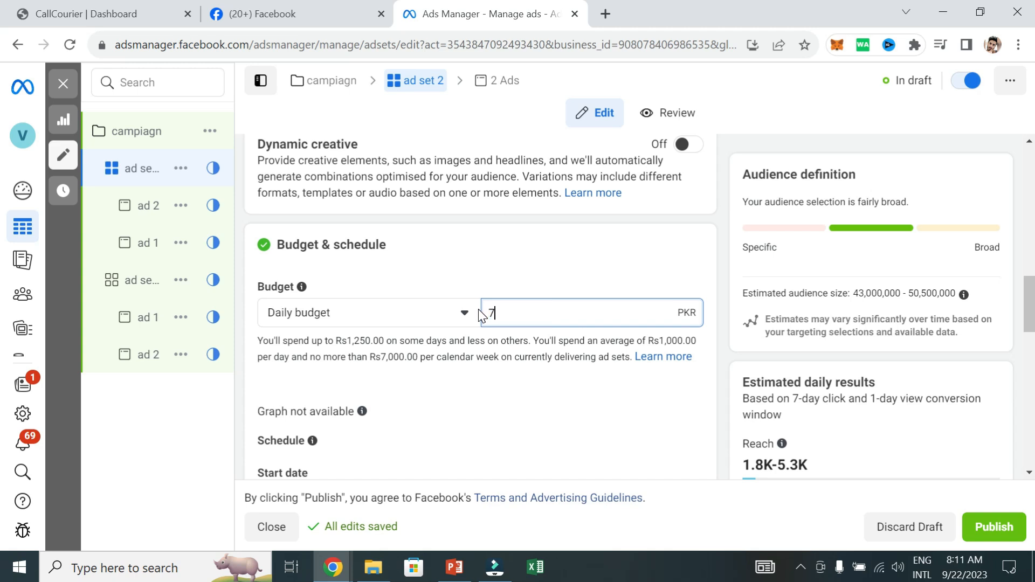
type("00")
left_click(527, 271)
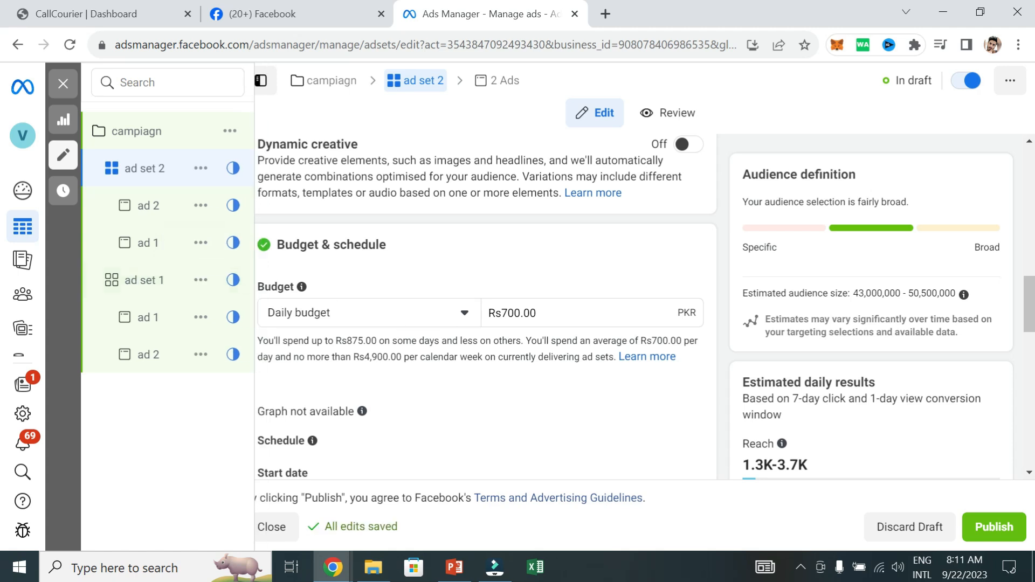
Enable Advantage campaign budget for the campaign and set its daily budget to Rs3,000
left_click(138, 280)
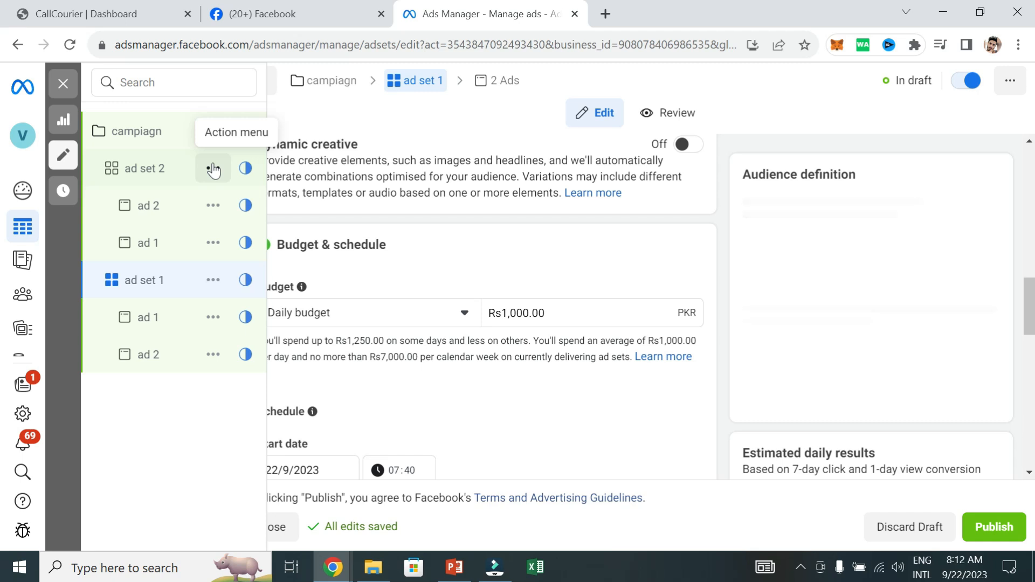
left_click(143, 132)
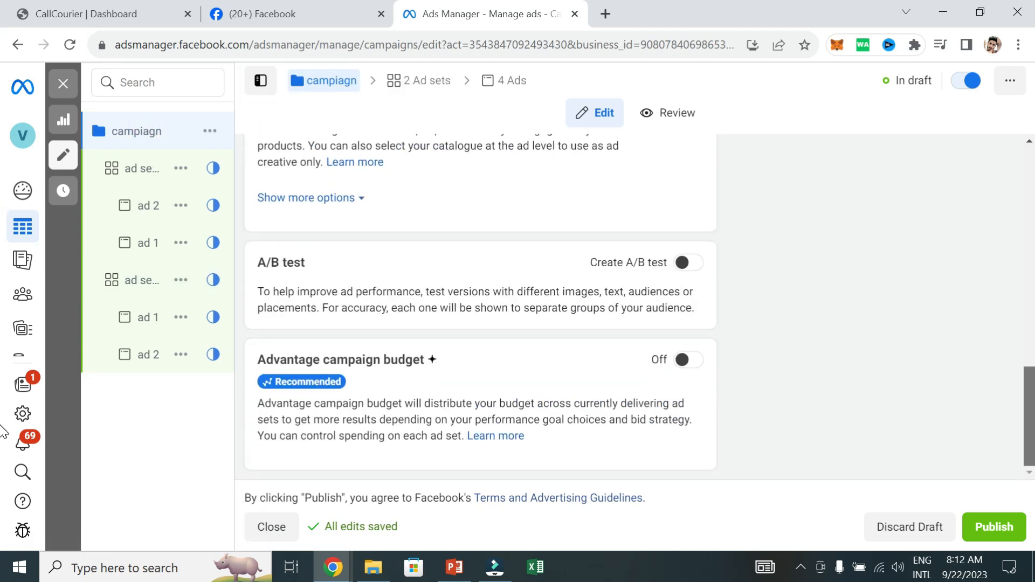
left_click(693, 361)
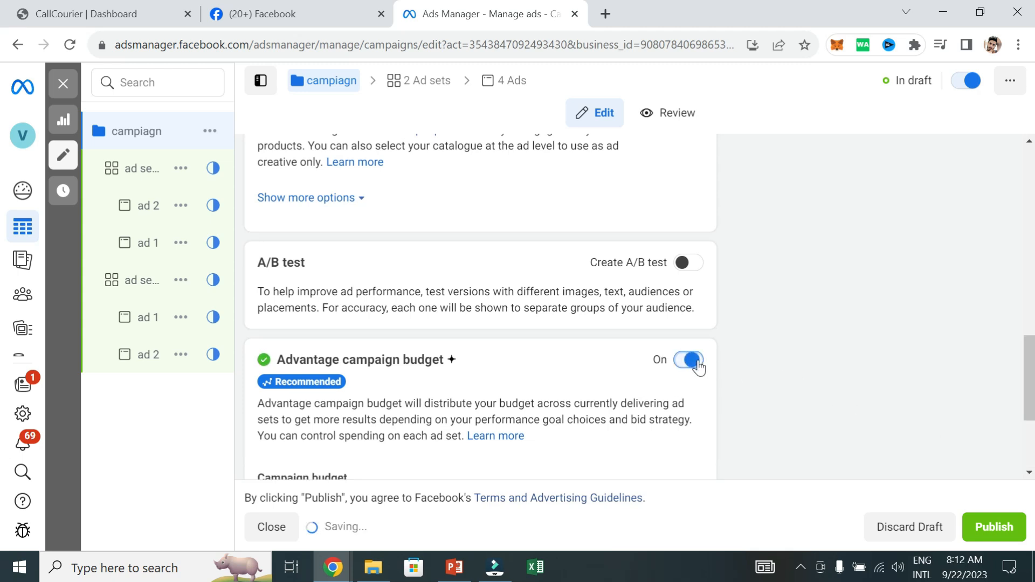
left_click_drag(1031, 353, 1032, 436)
left_click_drag(561, 323, 493, 312)
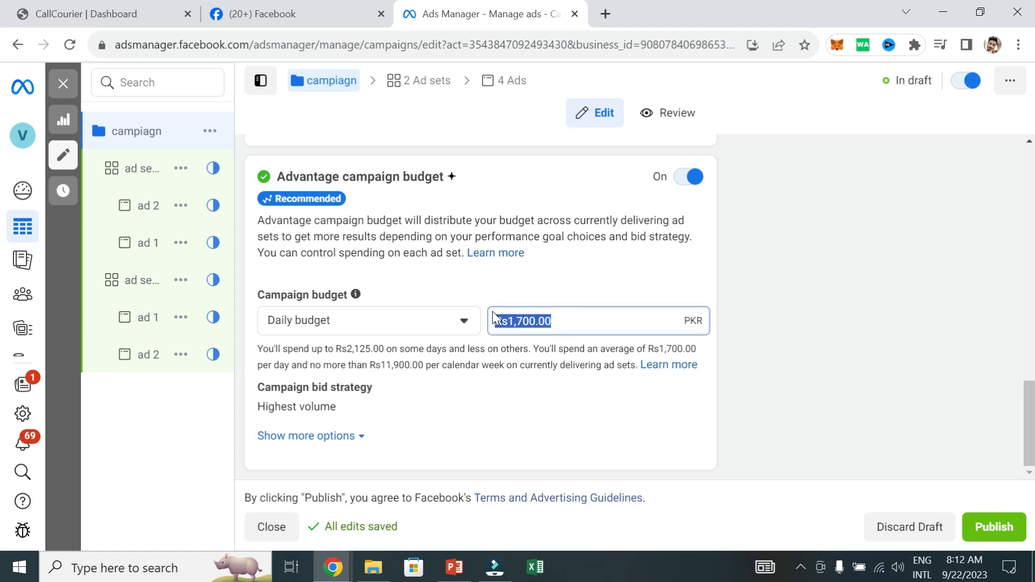
type("500")
left_click(868, 342)
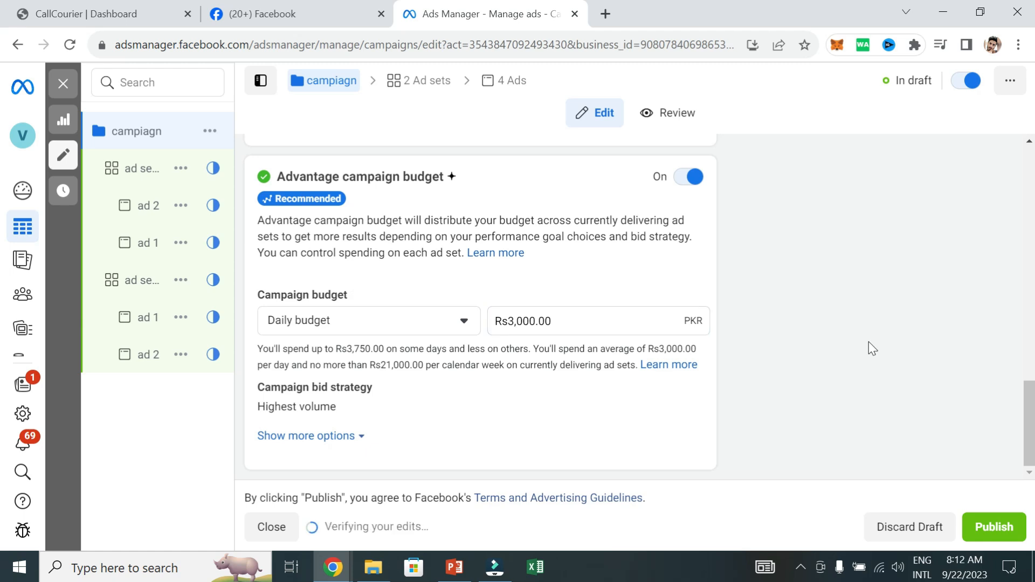
Check the budget and schedule section of ad set 2 and review the campaign-level settings
left_click(140, 168)
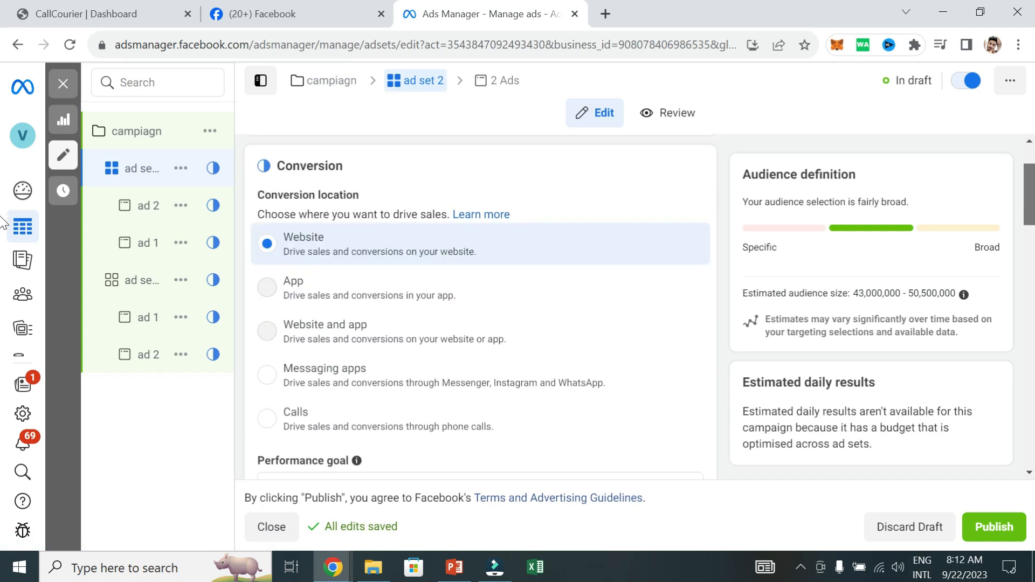
scroll(391, 207, "down", 9)
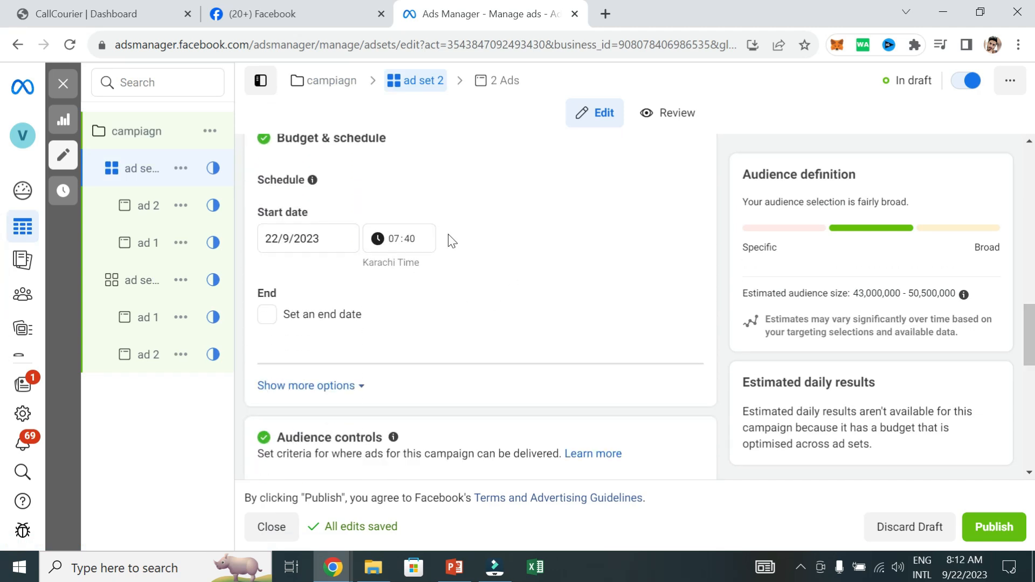
left_click(139, 131)
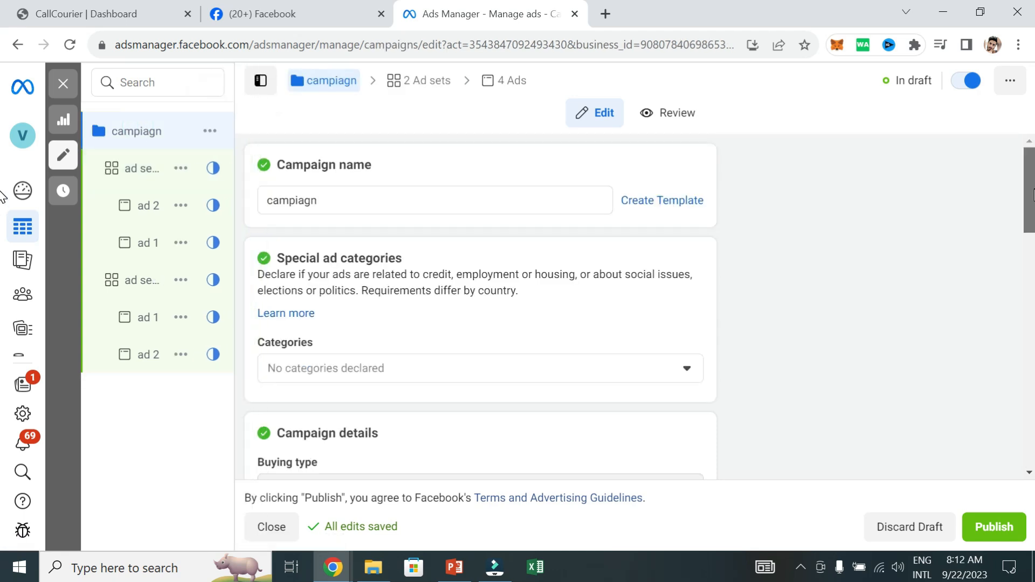
scroll(3, 237, "down", 3)
scroll(297, 208, "down", 5)
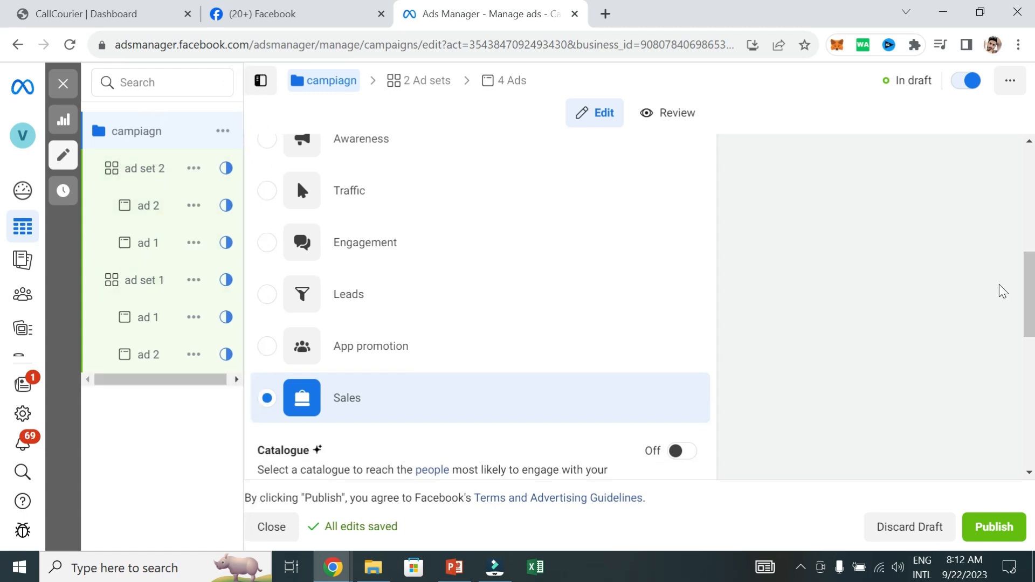
Examine the campaign's Advantage campaign budget section, including its daily budget and bid strategy, alongside the two ad sets and their ads
scroll(3, 285, "down", 8)
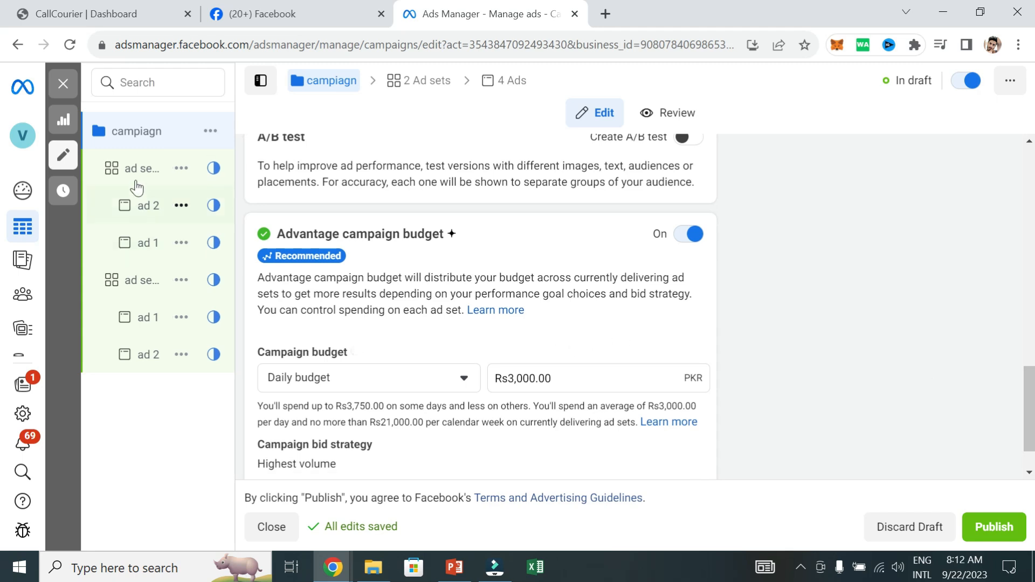
mouse_move(167, 231)
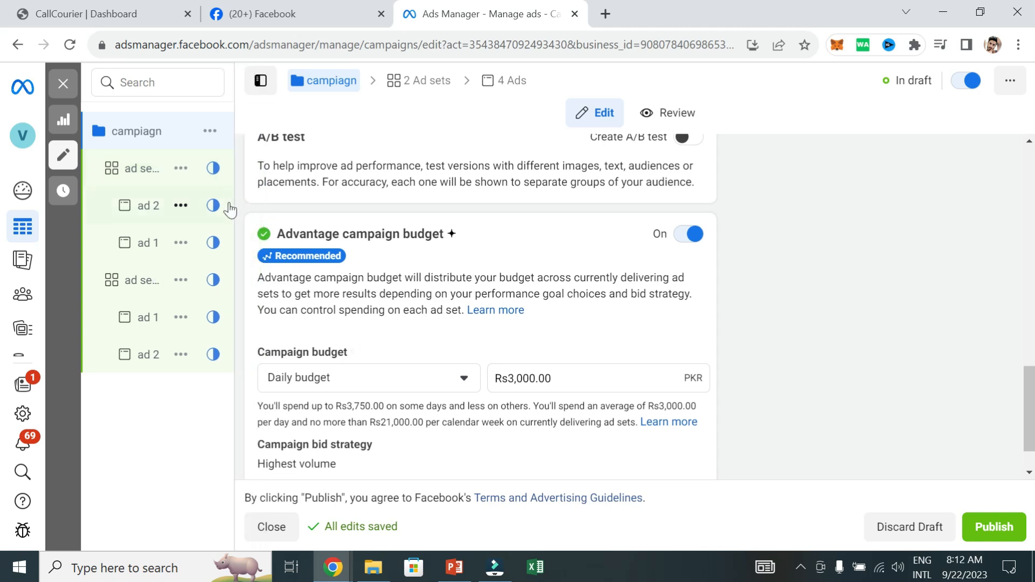
mouse_move(160, 306)
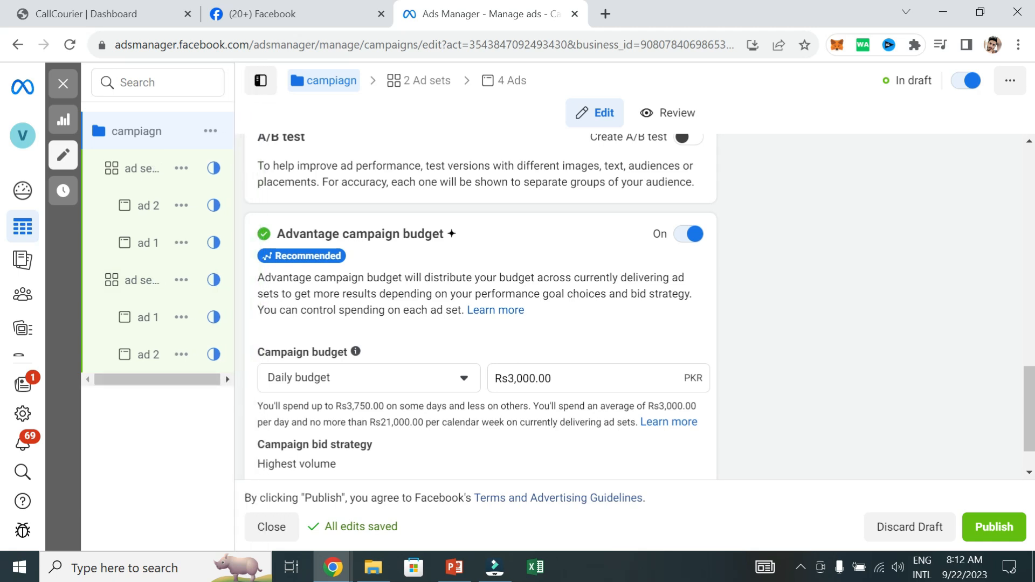
mouse_move(134, 171)
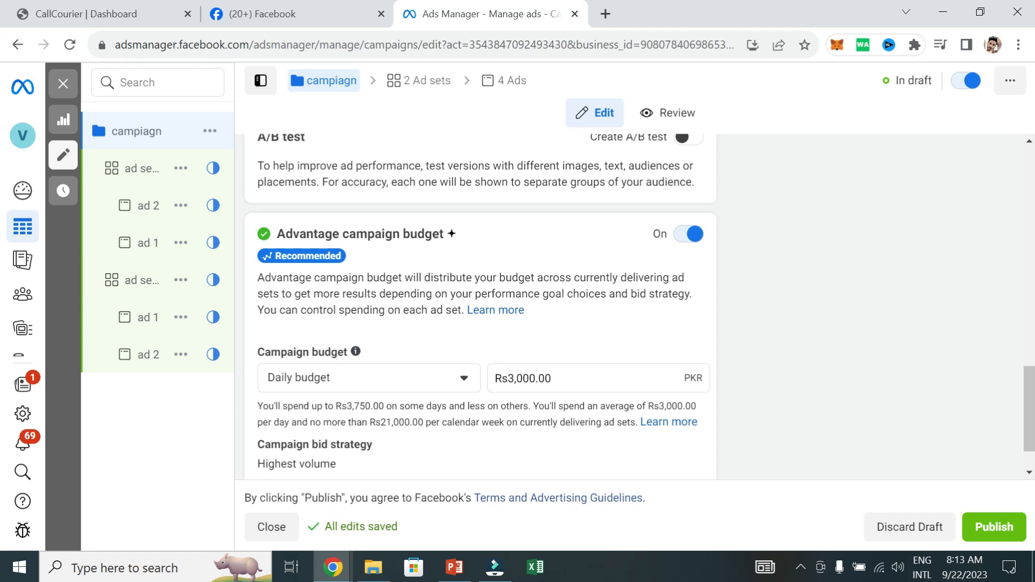
triple_click(583, 378)
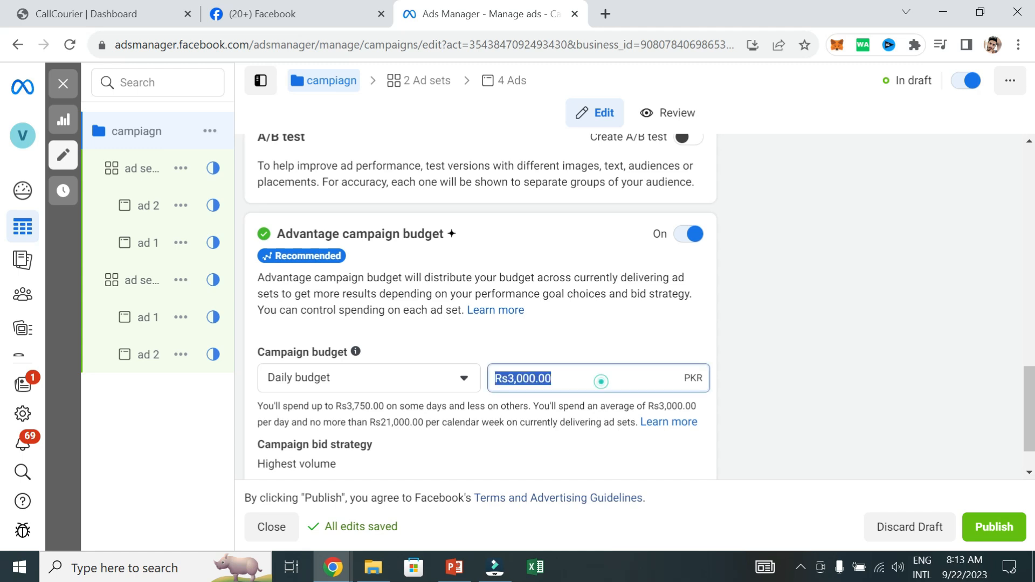
left_click(601, 381)
left_click(805, 312)
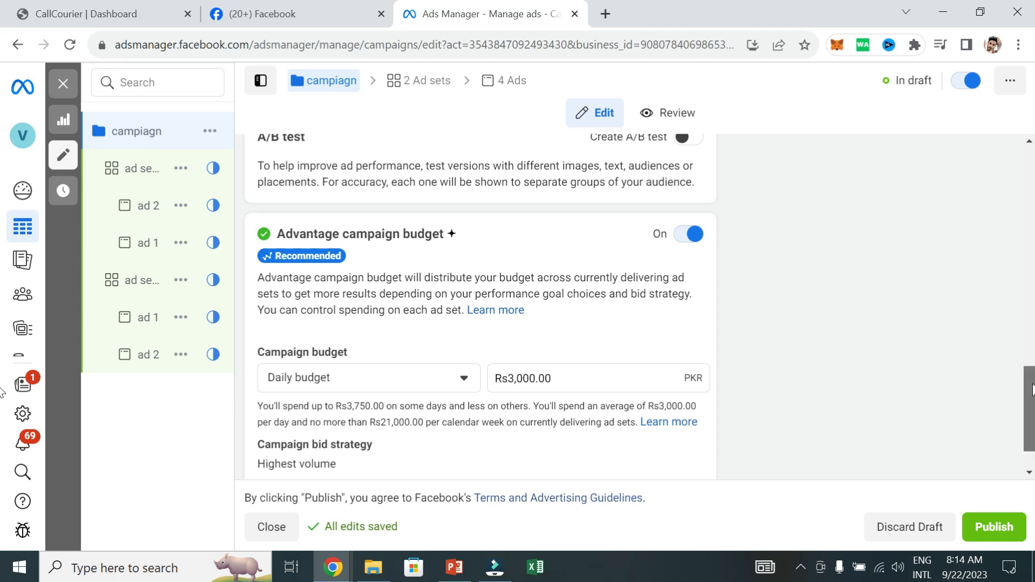
scroll(1031, 388, "down", 1)
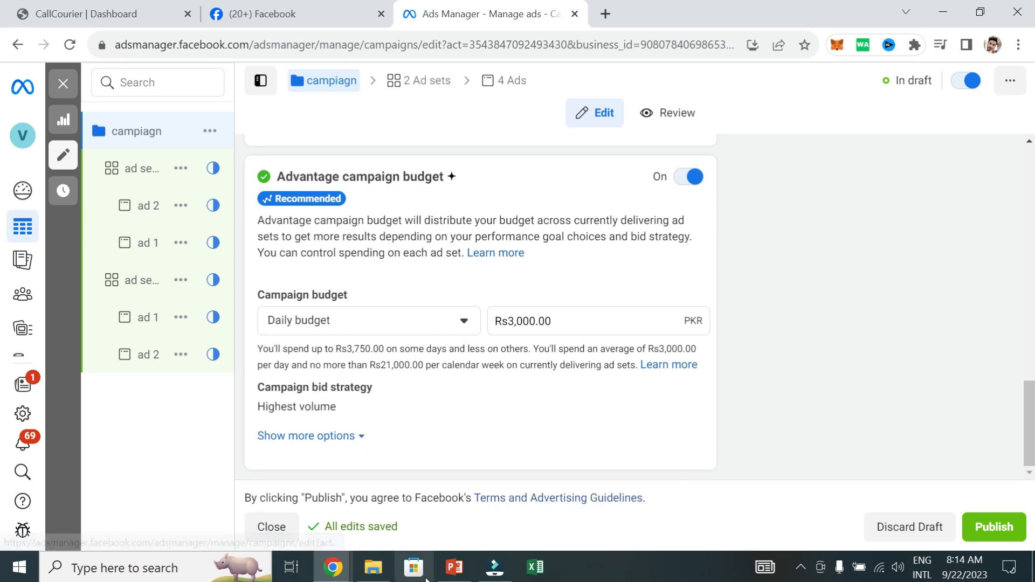
Switch to the PowerPoint presentation on campaign budget optimization and display its title slide
left_click(455, 567)
left_click(115, 163)
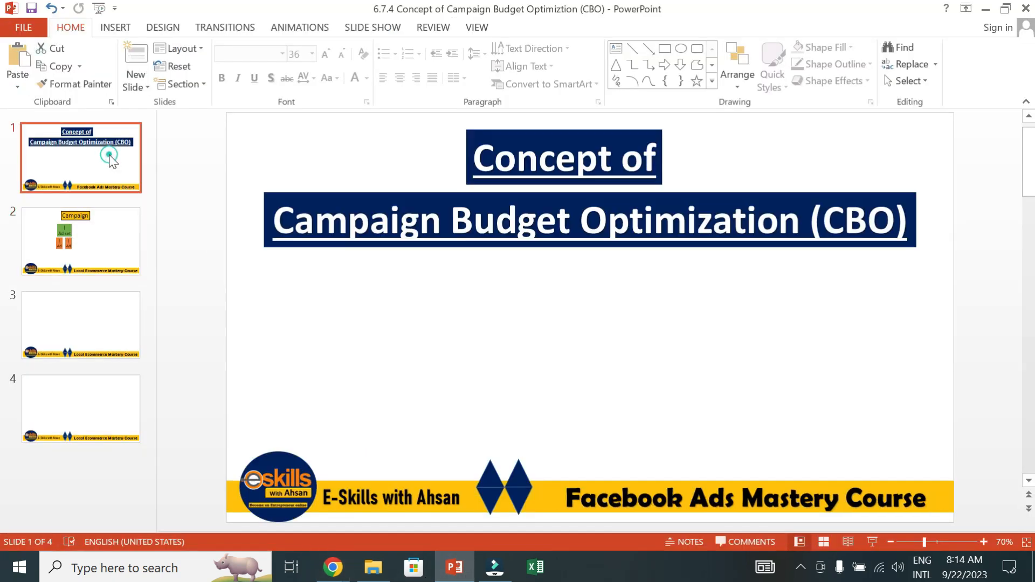